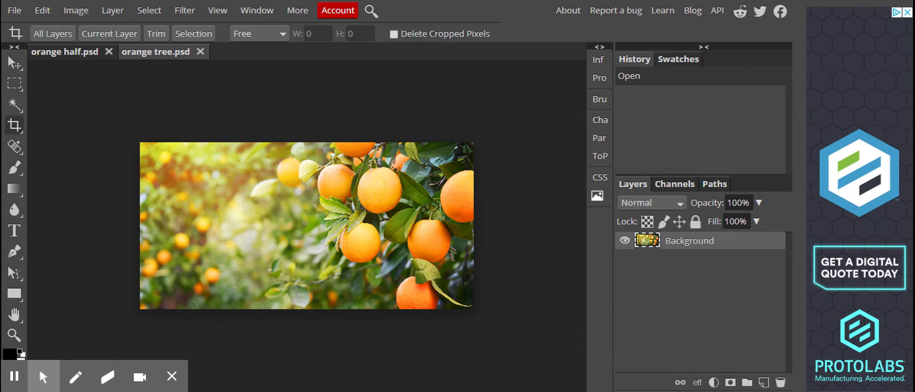
- Create a new A4 print project of 210 x 297 mm at 300 DPI with a white background
click(87, 51)
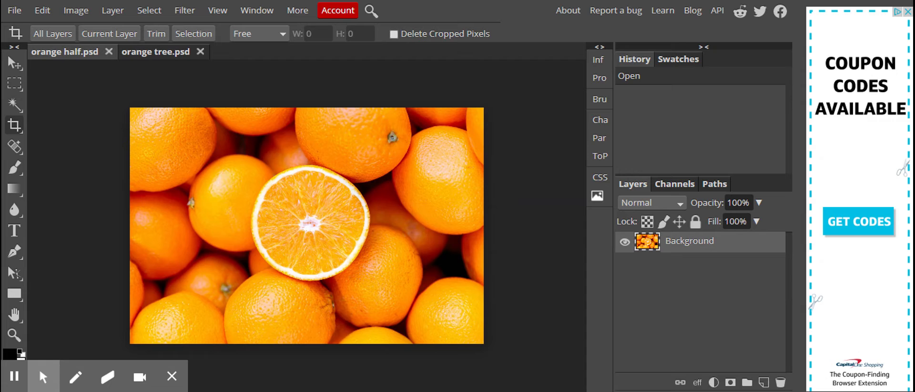
click(15, 12)
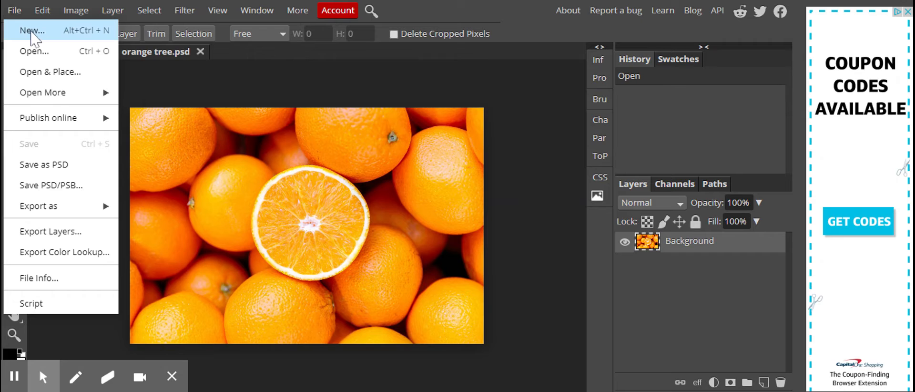
click(33, 36)
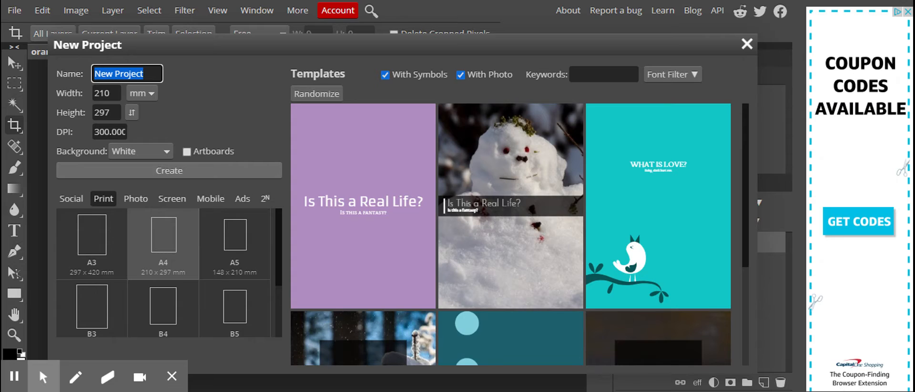
click(70, 198)
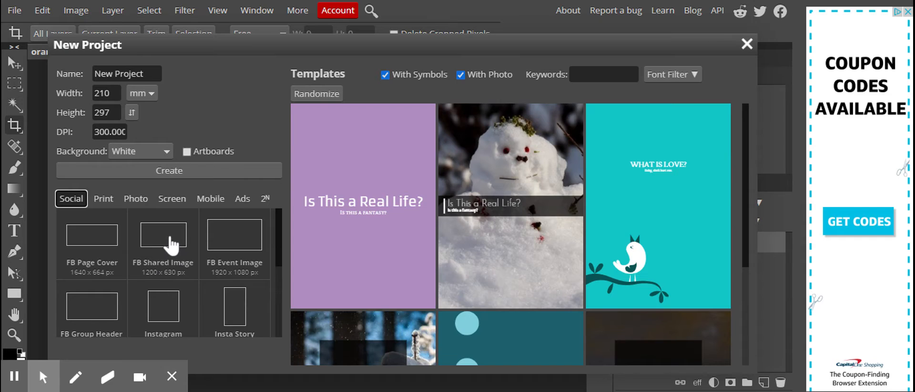
scroll(171, 247, down, 2)
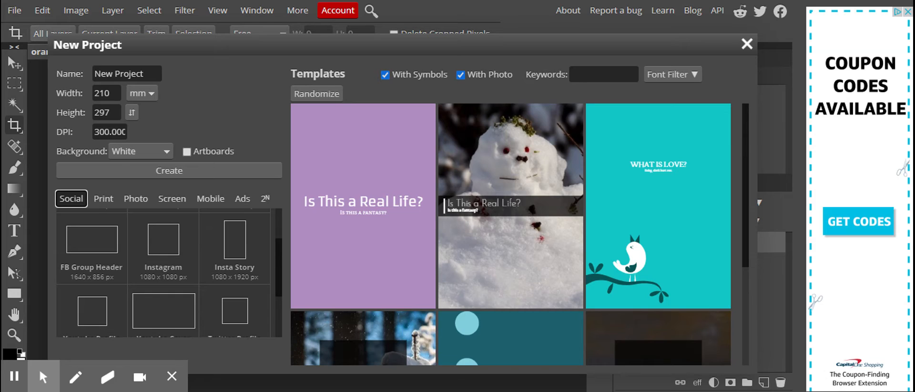
click(100, 199)
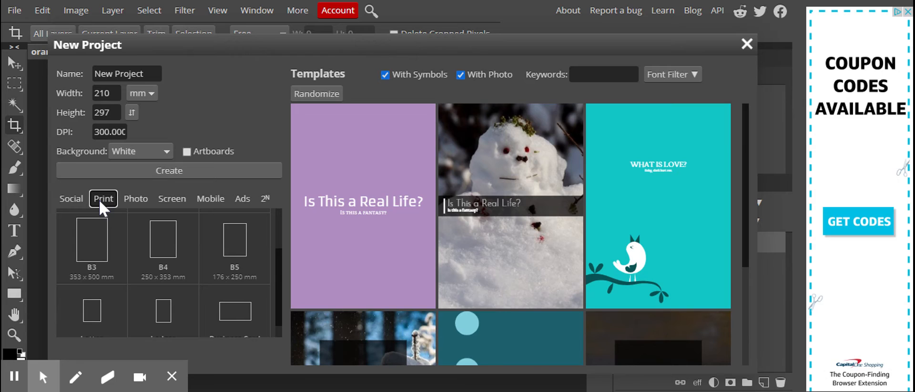
scroll(185, 295, down, 1)
scroll(185, 294, up, 3)
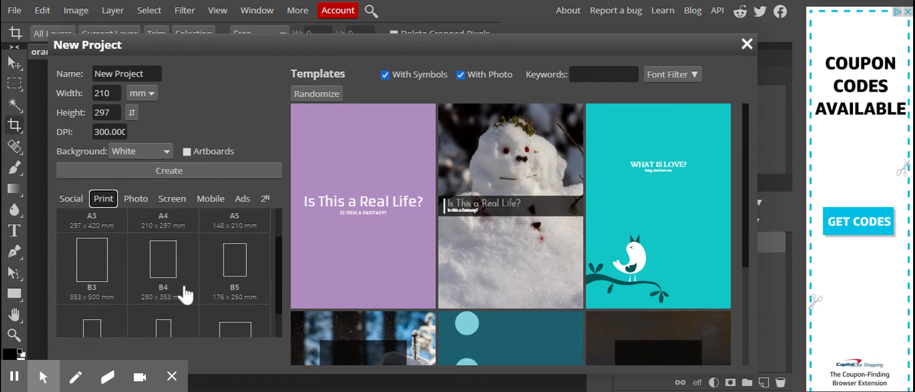
scroll(179, 241, up, 1)
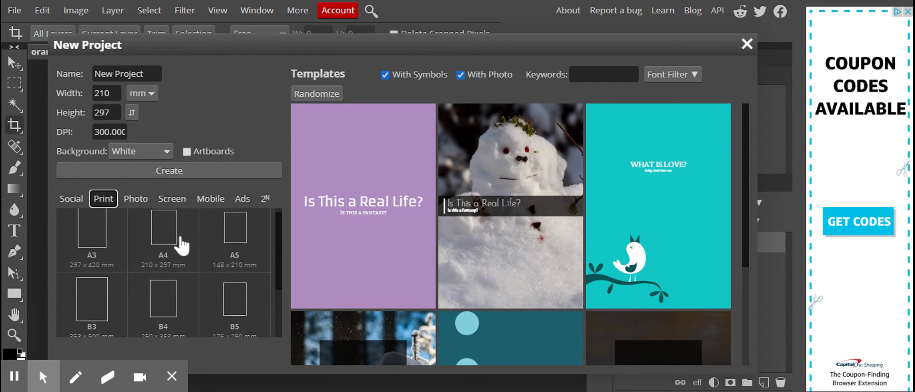
click(167, 242)
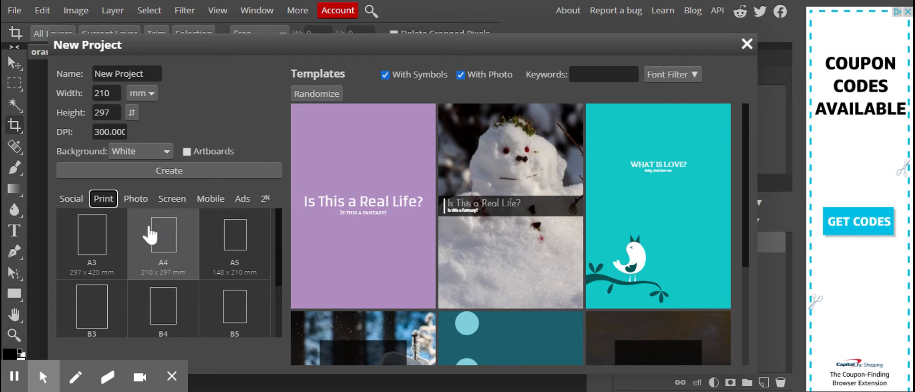
click(163, 170)
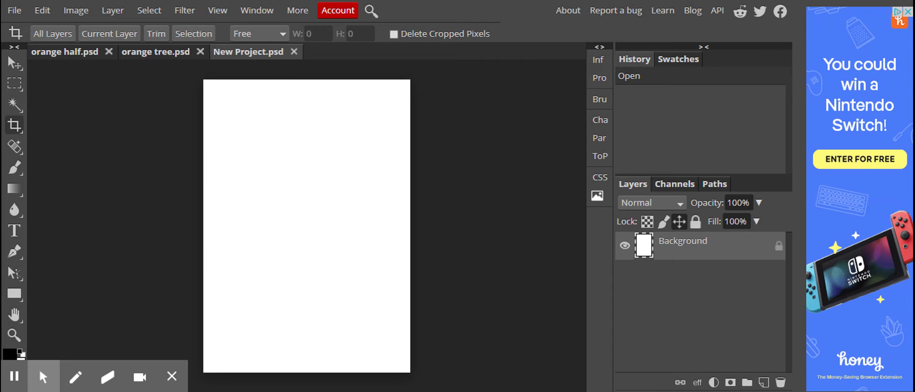
- Duplicate the photo layer of orange half.psd into New Project.psd and open that project
click(62, 54)
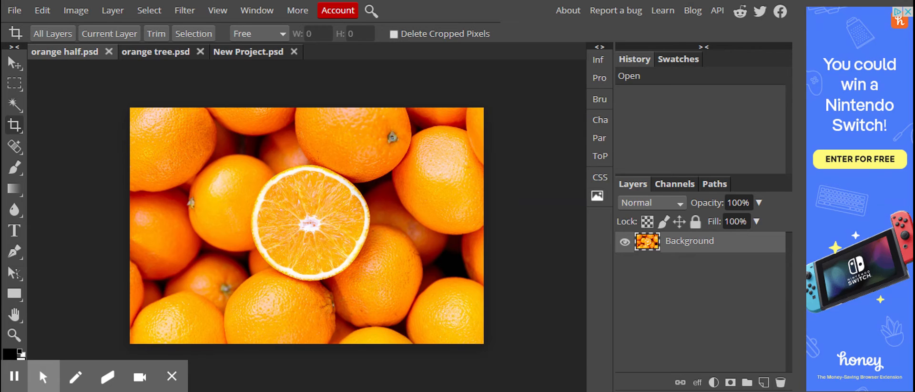
right_click(651, 245)
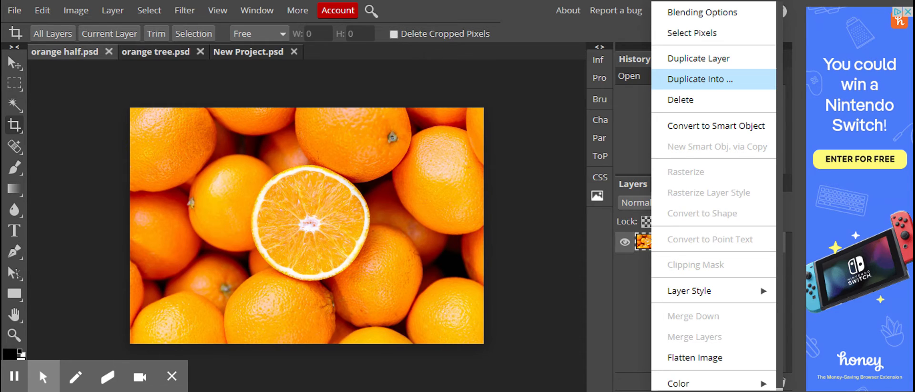
click(696, 81)
click(696, 80)
click(697, 80)
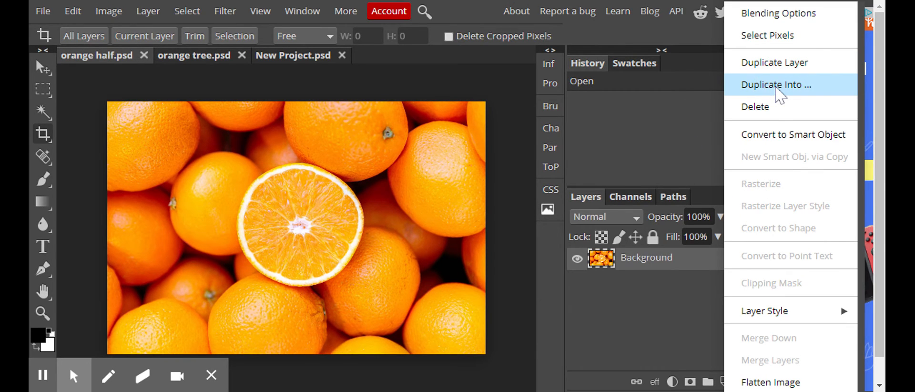
click(779, 91)
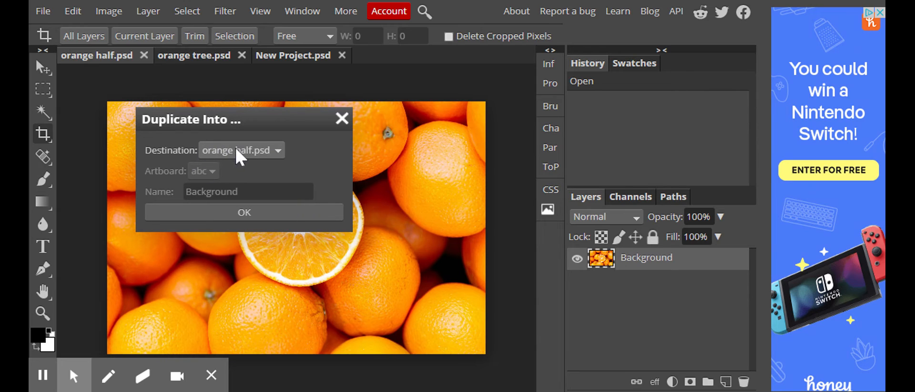
click(248, 152)
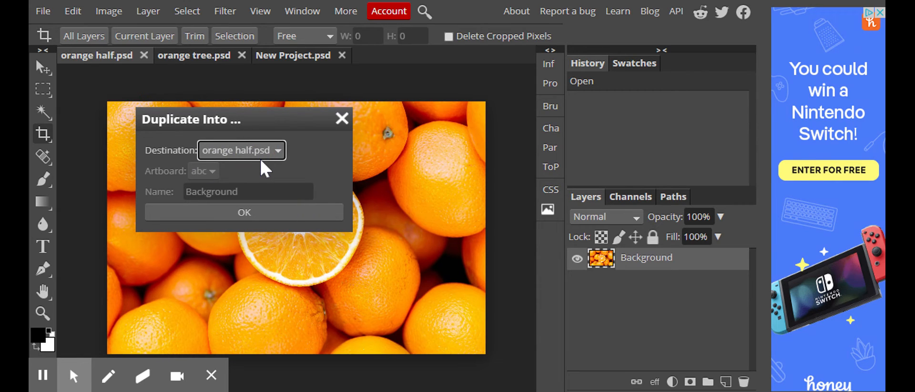
key(Down)
key(Down)
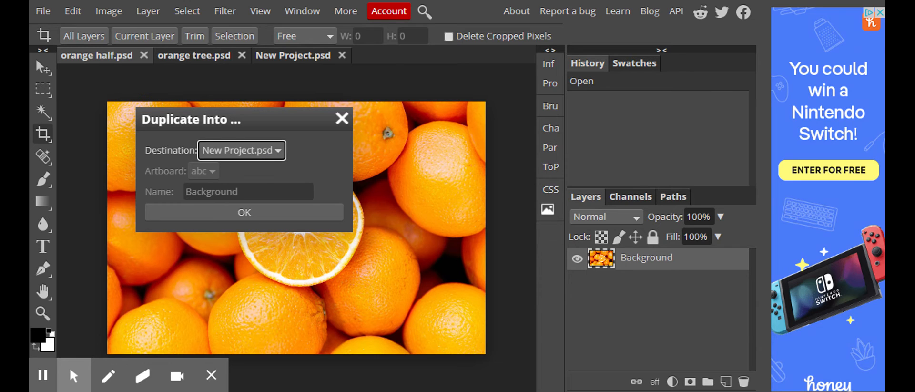
click(265, 213)
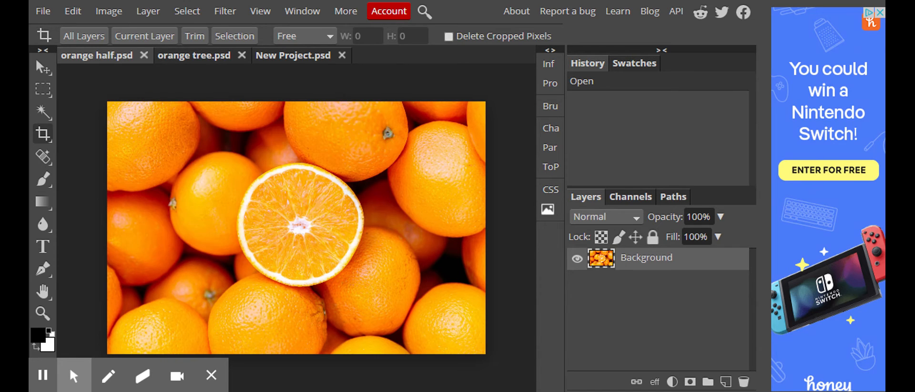
click(292, 56)
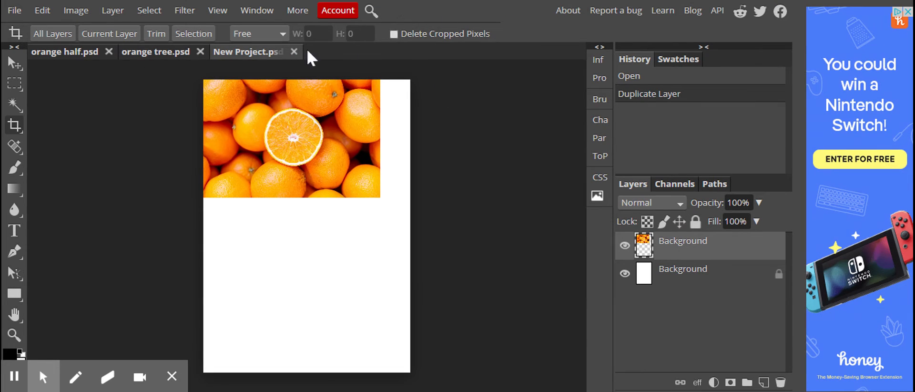
- Duplicate the photo layer of orange tree.psd into New Project.psd and return to that project
click(160, 53)
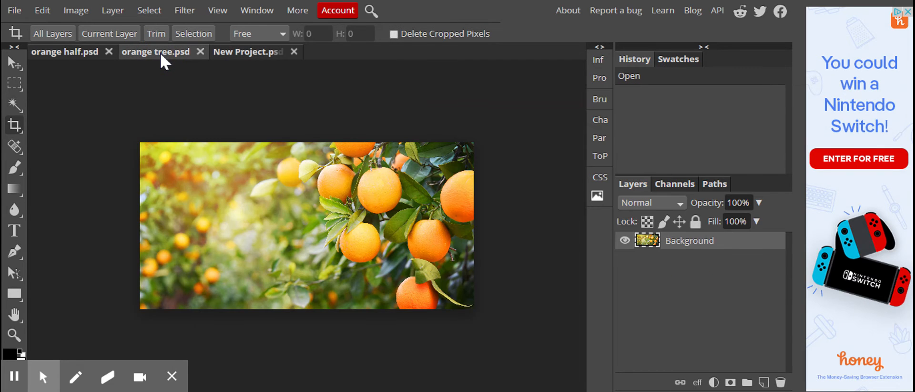
right_click(646, 242)
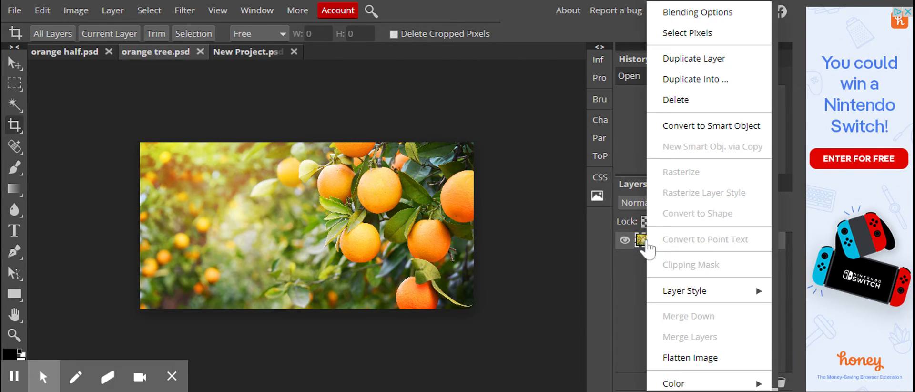
click(699, 92)
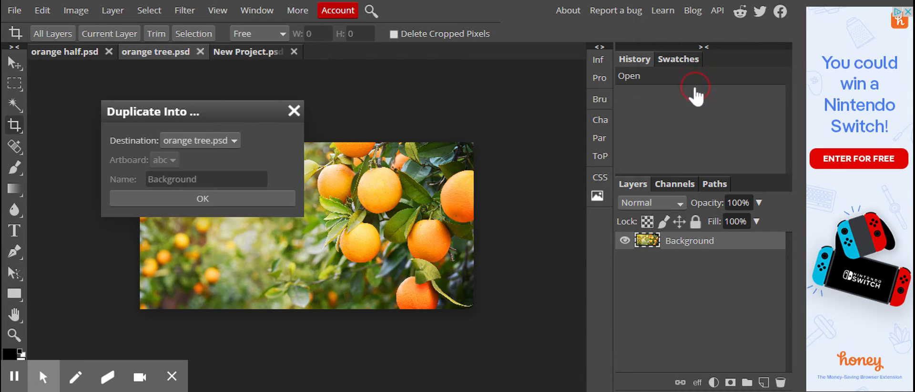
click(207, 138)
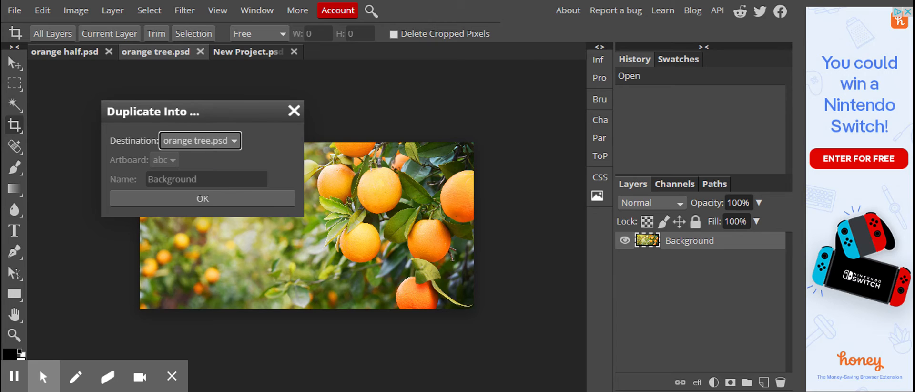
click(196, 175)
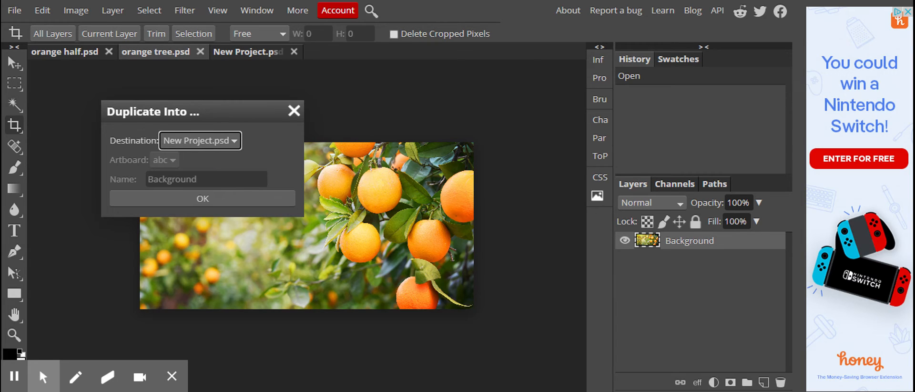
click(211, 203)
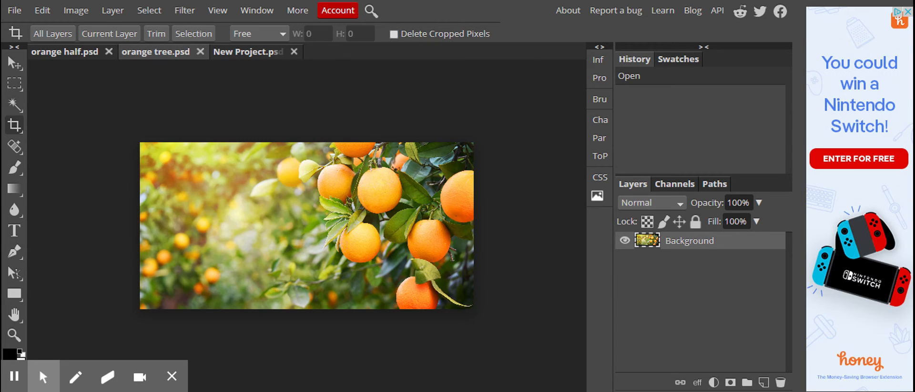
click(241, 53)
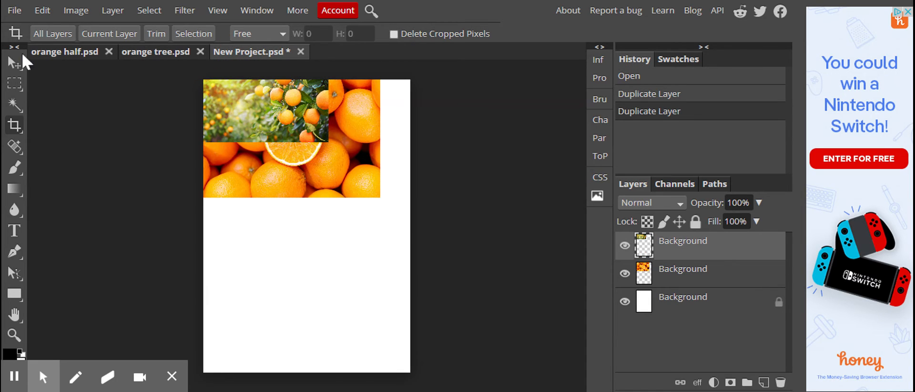
- Move the orange tree photo just below the halved orange photo and scale it to about 140.8% width and 143% height, matching the upper photo's width
drag(289, 121, 289, 242)
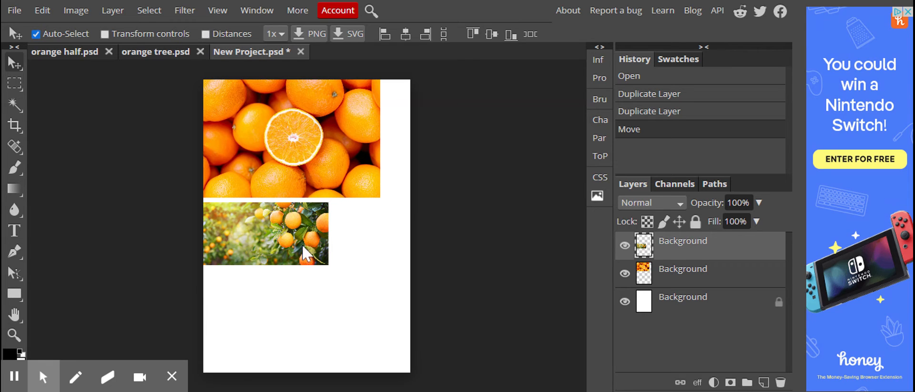
click(105, 34)
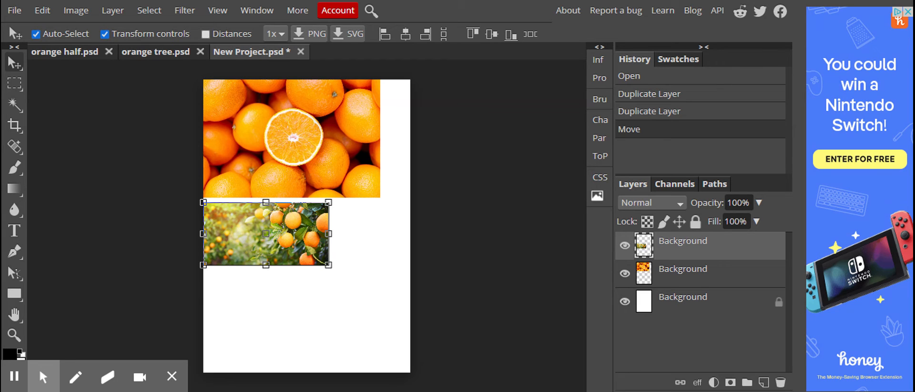
drag(328, 265, 380, 298)
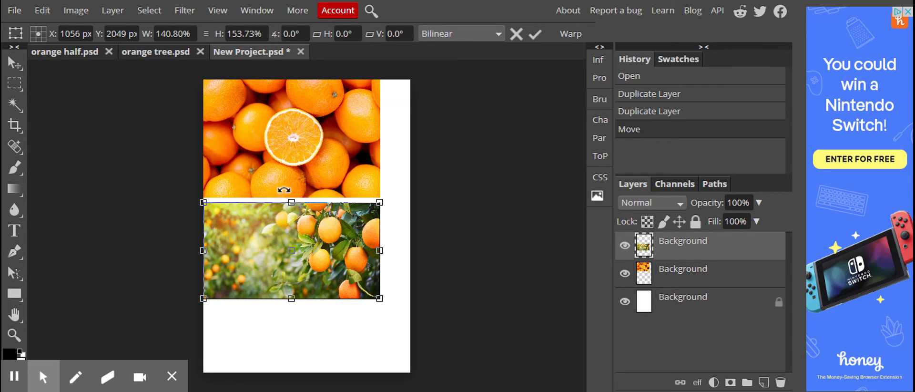
click(291, 298)
drag(291, 298, 291, 291)
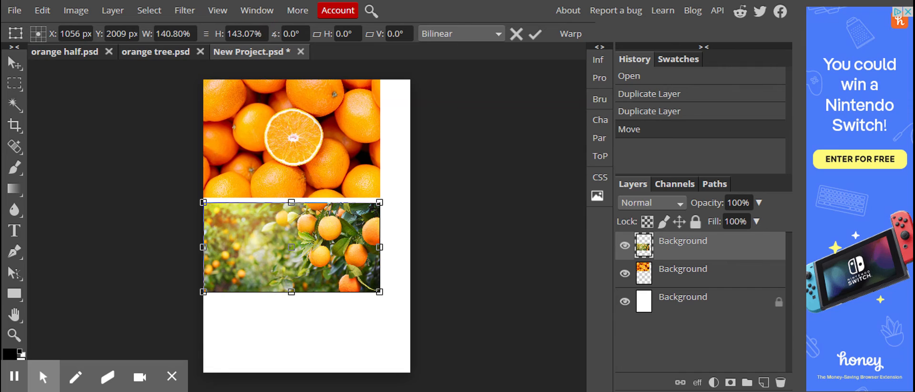
click(535, 34)
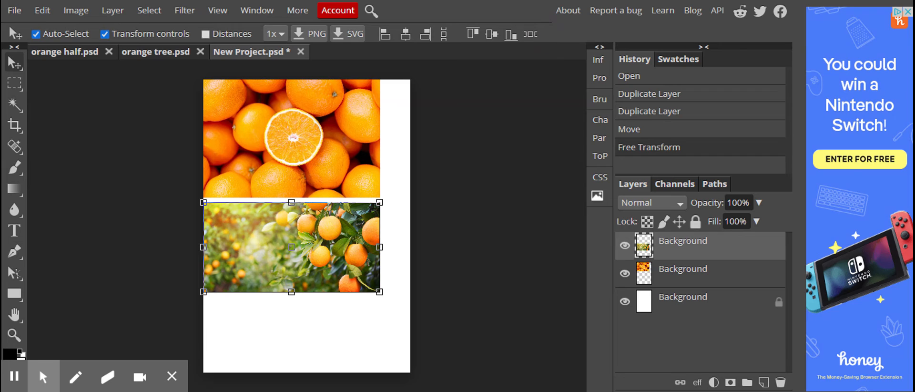
click(105, 33)
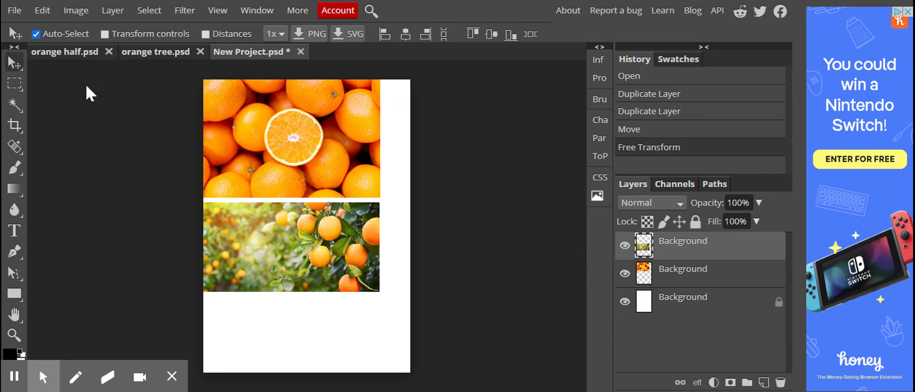
- Crop the canvas to the two stacked photos, about 2104 x 2537 px, removing the surplus white area
click(14, 125)
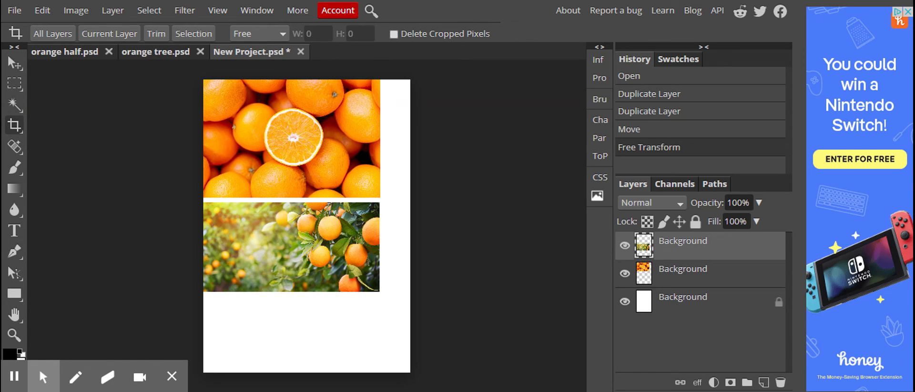
drag(204, 80, 380, 292)
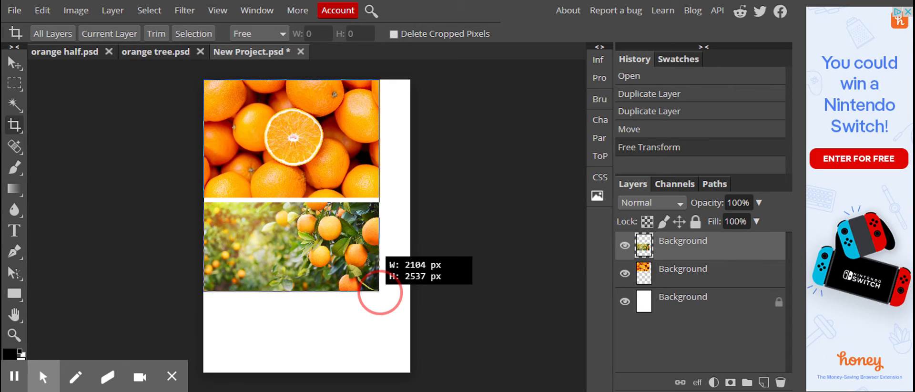
drag(380, 292, 380, 292)
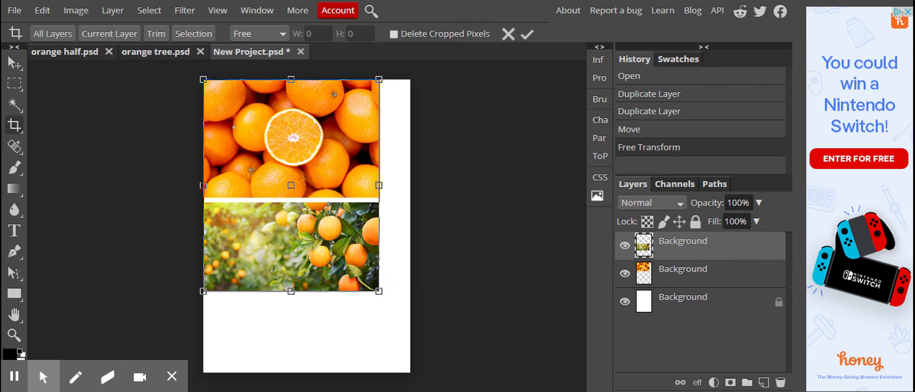
click(527, 34)
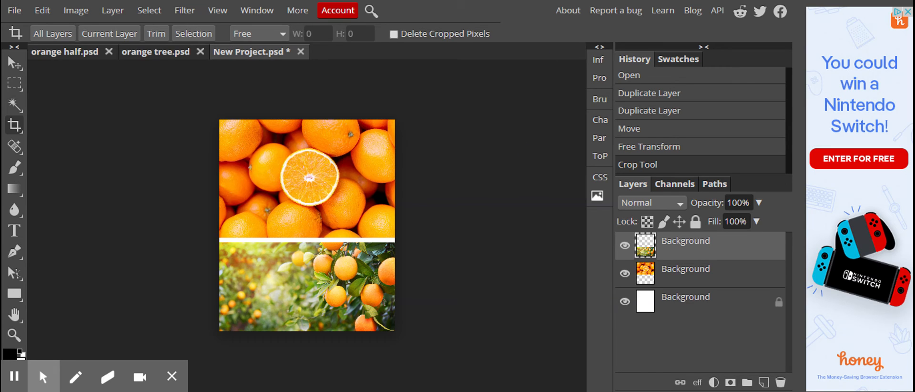
- Export the combined image as a JPG at about 83% quality
click(15, 10)
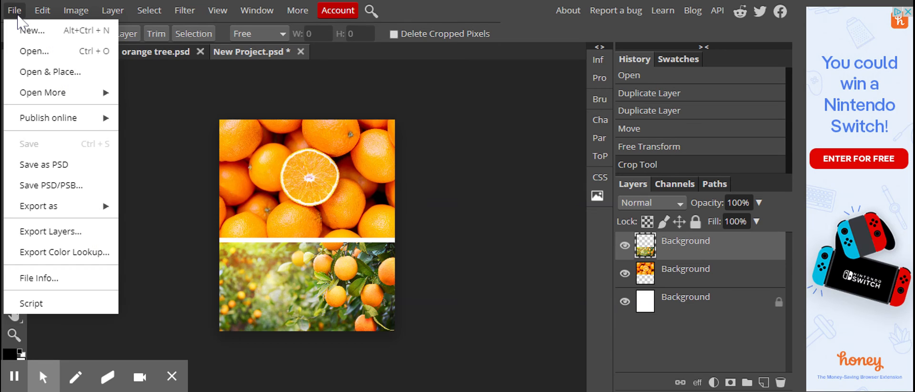
mouse_move(62, 210)
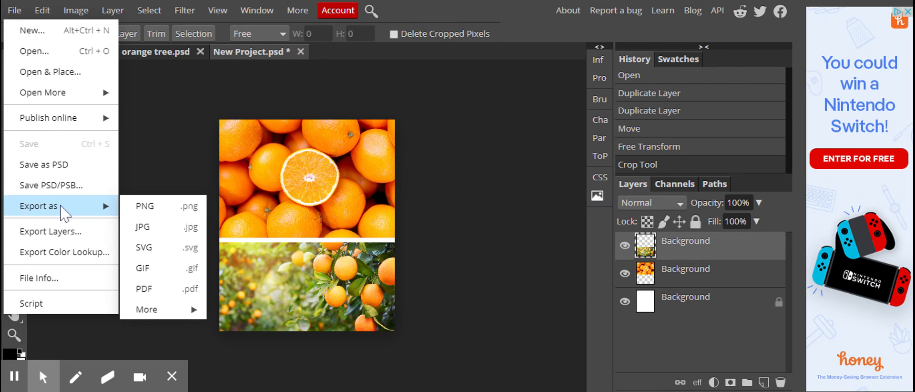
click(145, 230)
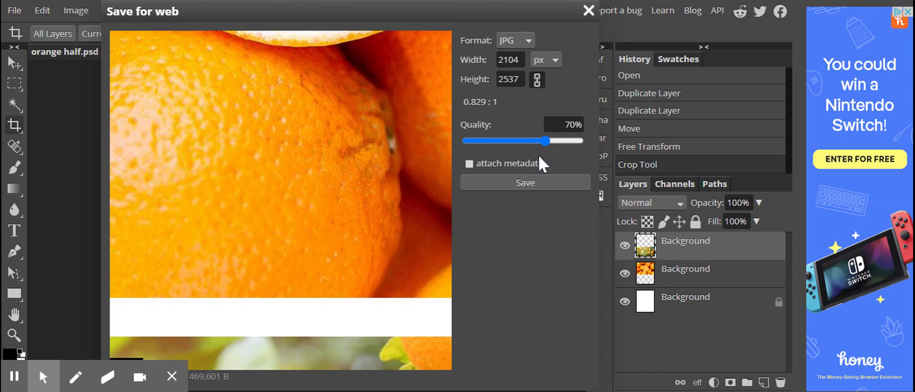
drag(548, 140, 556, 140)
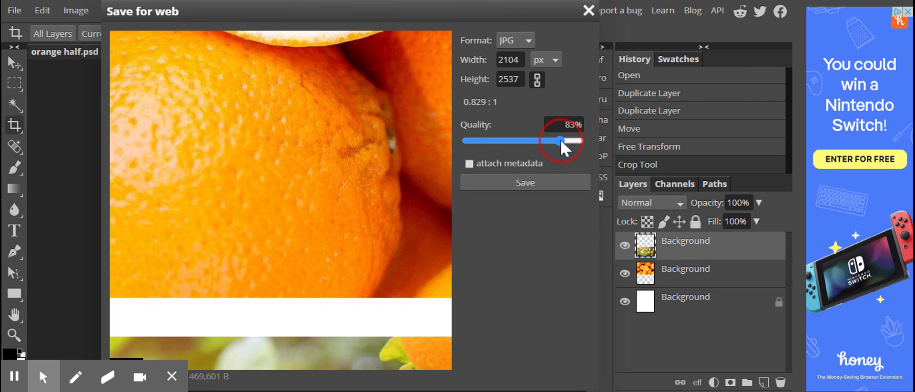
click(532, 182)
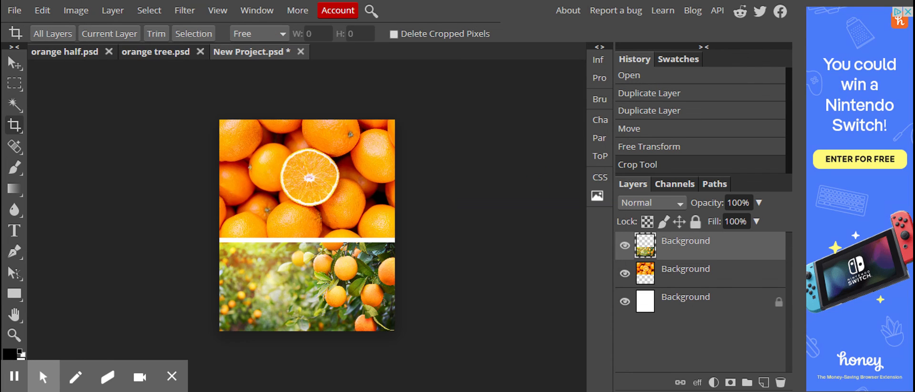